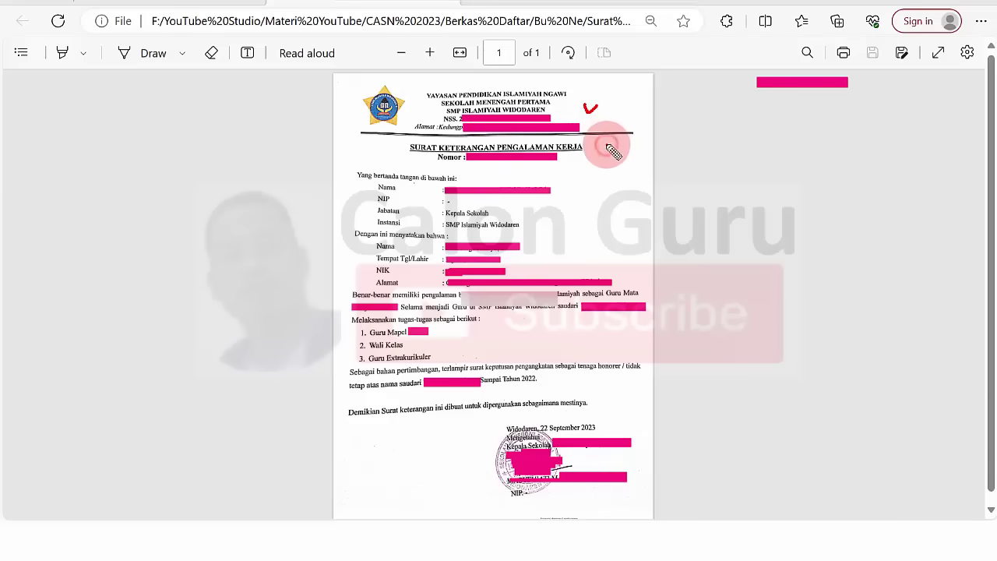
Mark the work experience letter in red ink beside its title, number, Jabatan, employee name and duties line, and over the signing place
drag(606, 147, 629, 153)
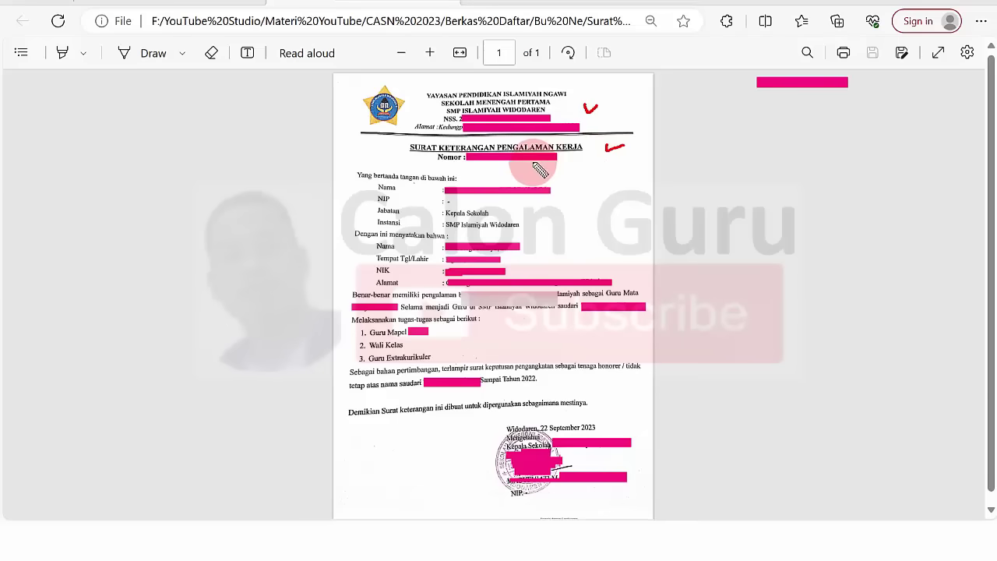
drag(532, 161, 536, 164)
drag(554, 214, 570, 208)
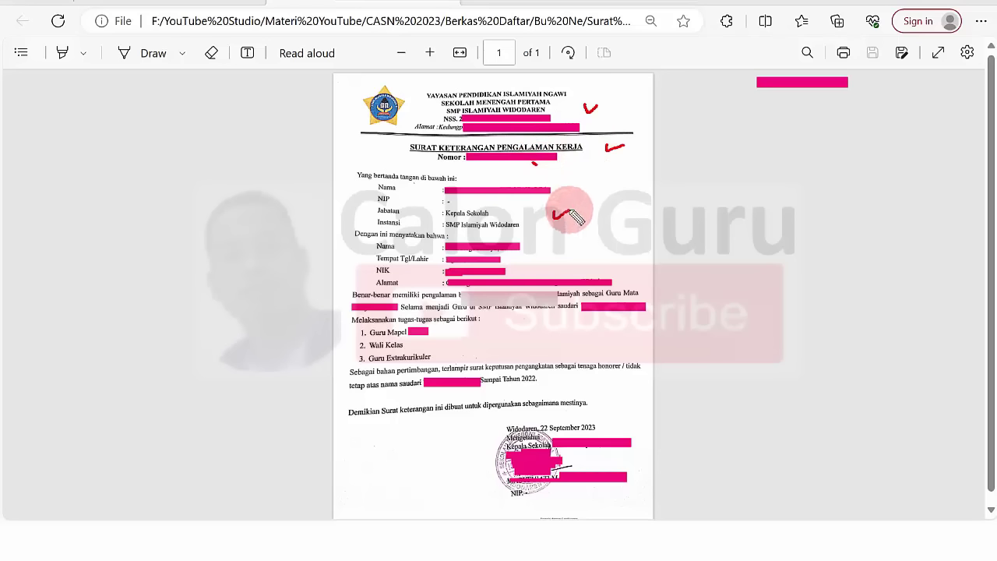
drag(549, 248, 561, 249)
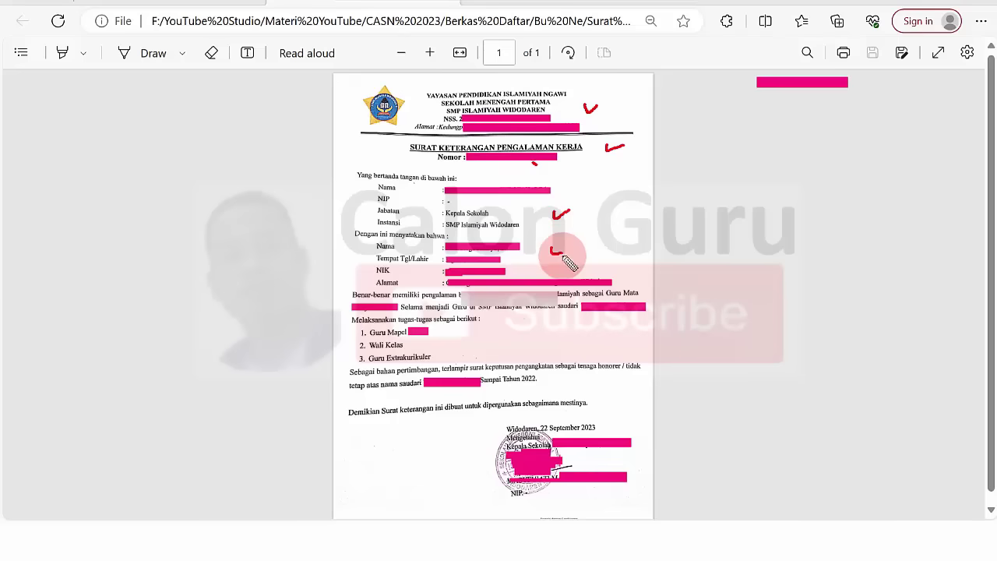
drag(521, 321, 532, 320)
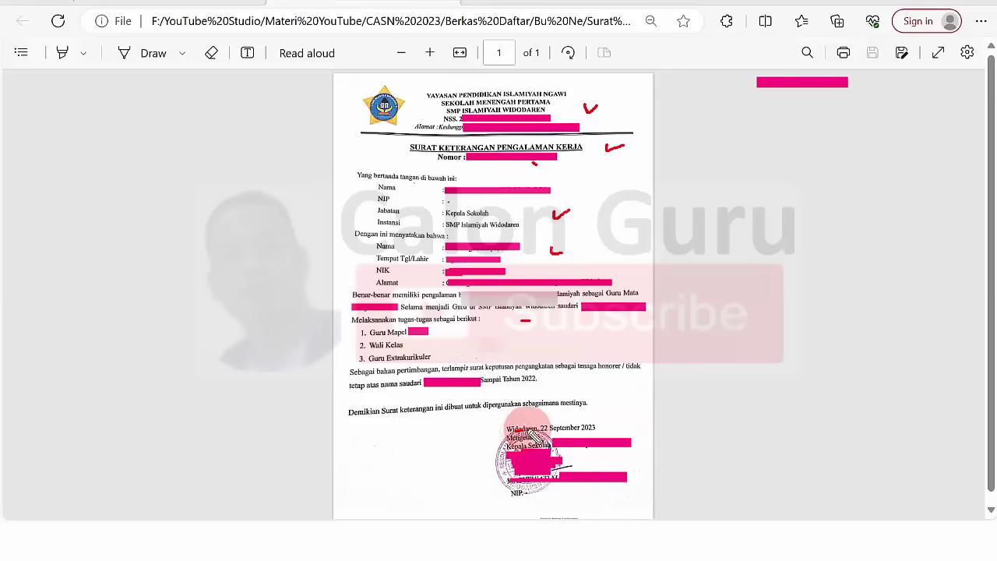
drag(536, 428, 506, 428)
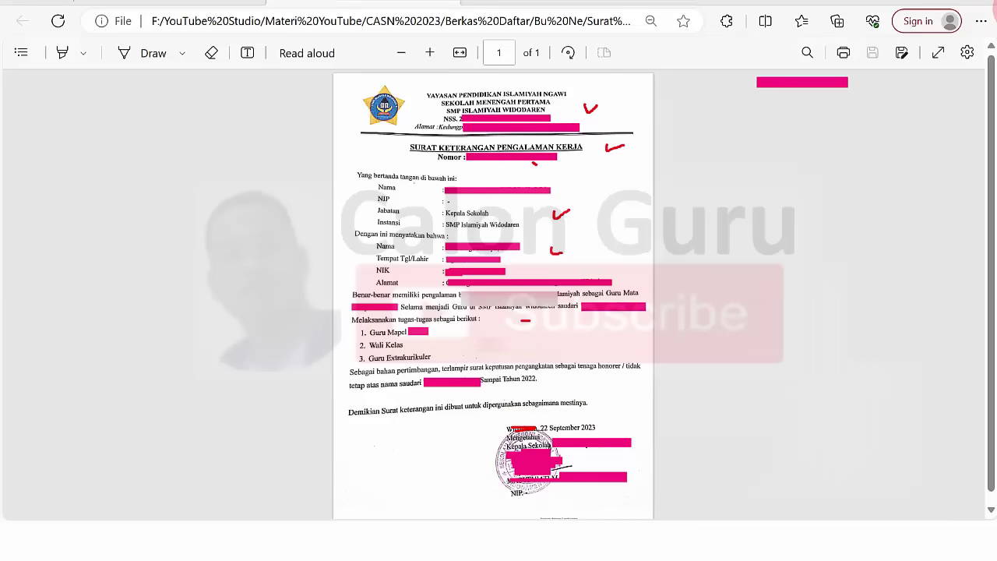
Switch to the SSCASN history page and start a new Riwayat Kerja entry with Jenis Instansi set to Instansi Pemerintah
key(alt+Tab)
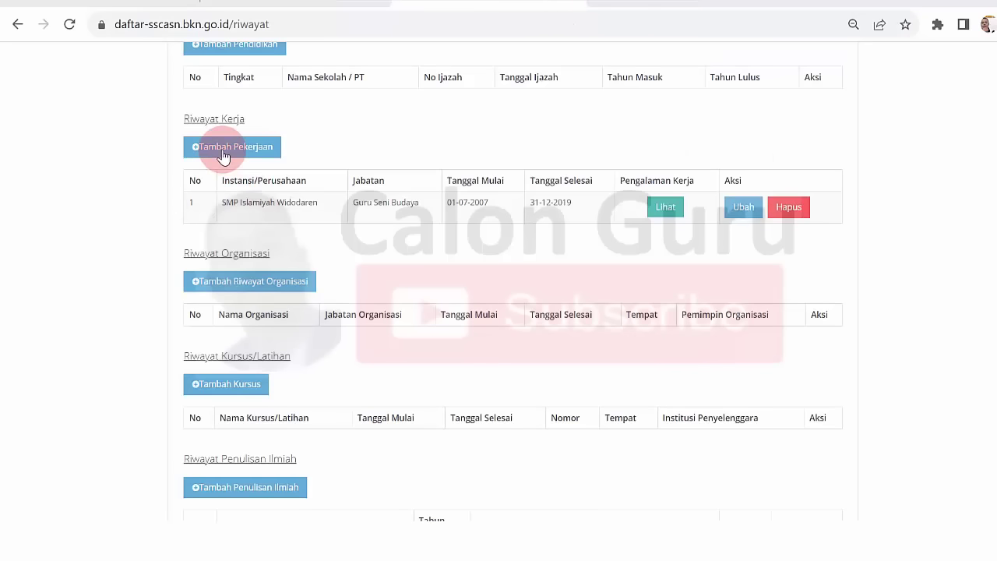
click(223, 152)
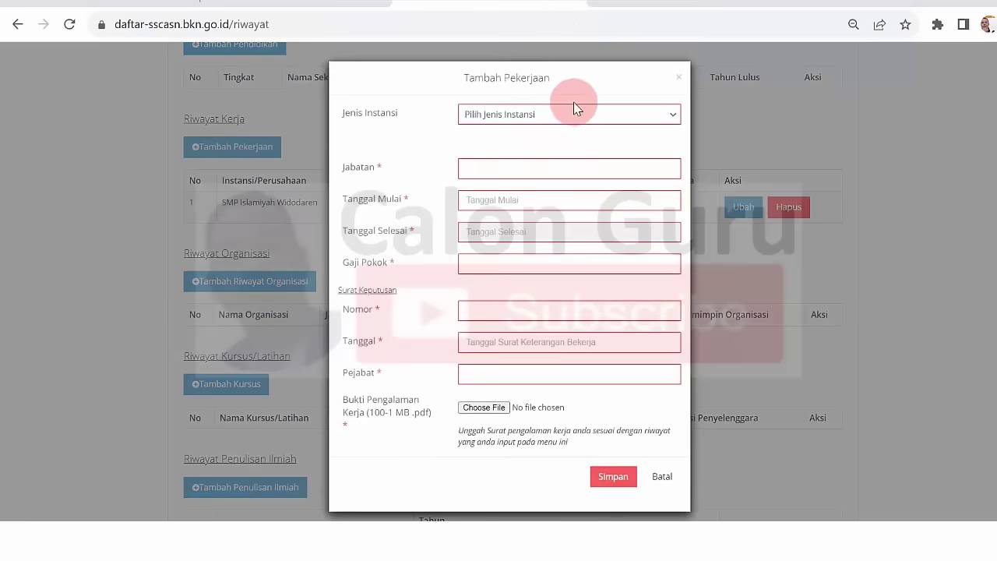
click(558, 116)
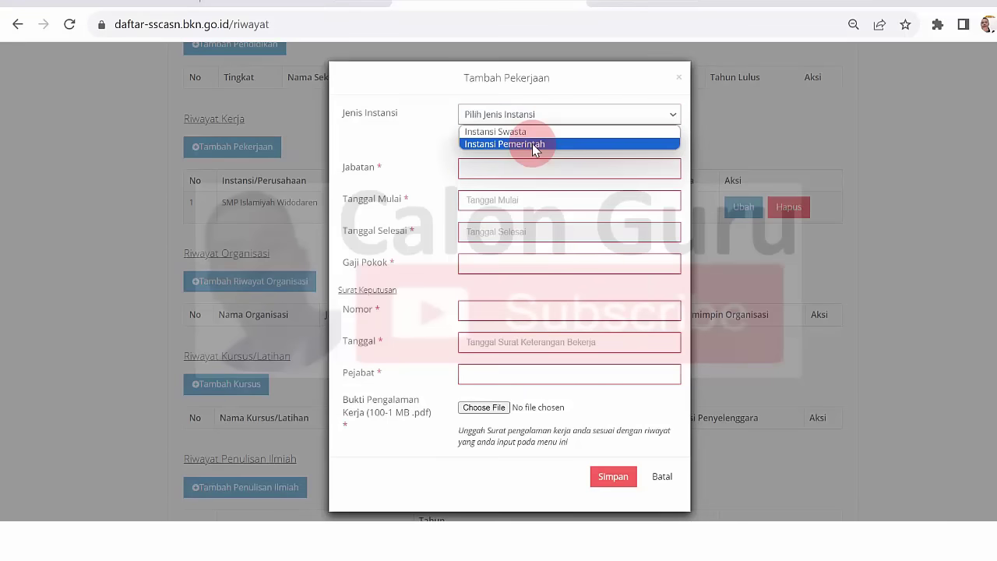
click(533, 144)
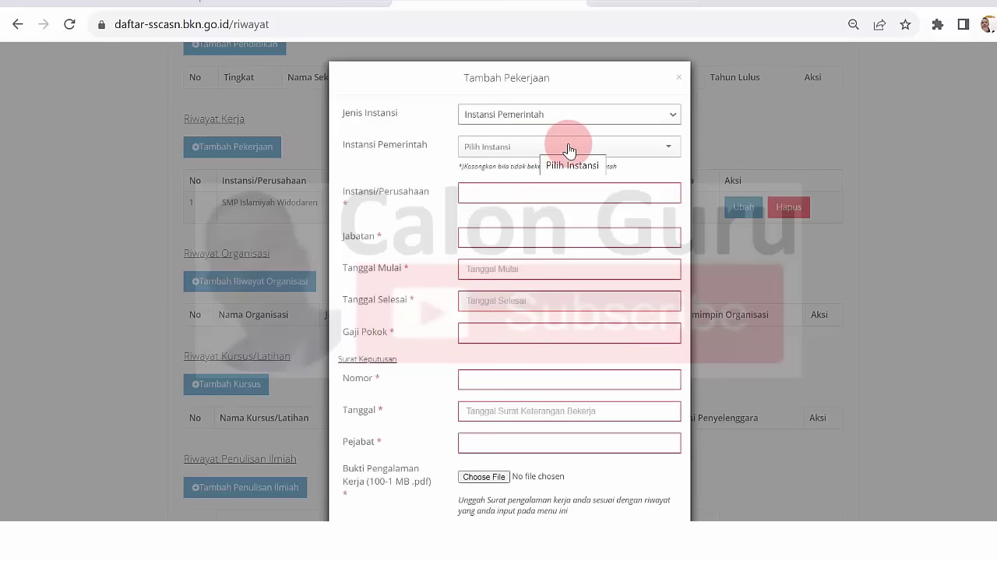
Set Instansi Pemerintah to Pemerintah Kab. Ngawi in the new job entry
click(567, 147)
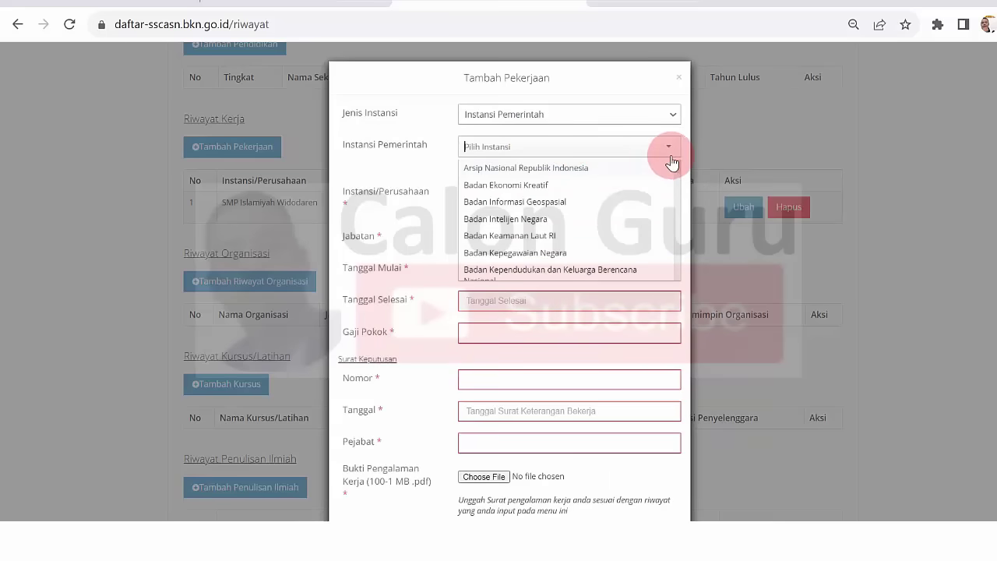
text(pem)
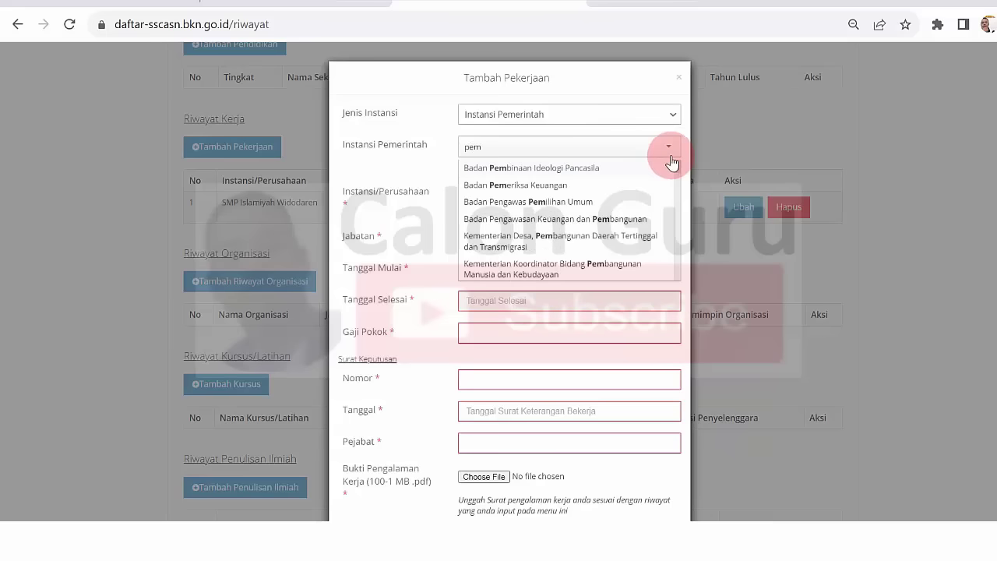
key(BackSpace)
key(BackSpace)
key(BackSpace)
text(ngawi)
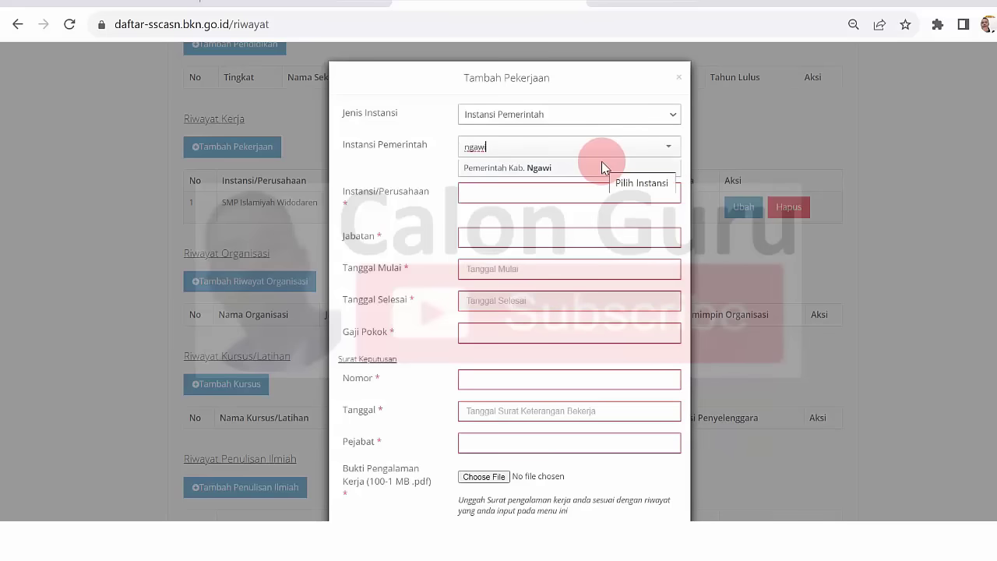
click(539, 166)
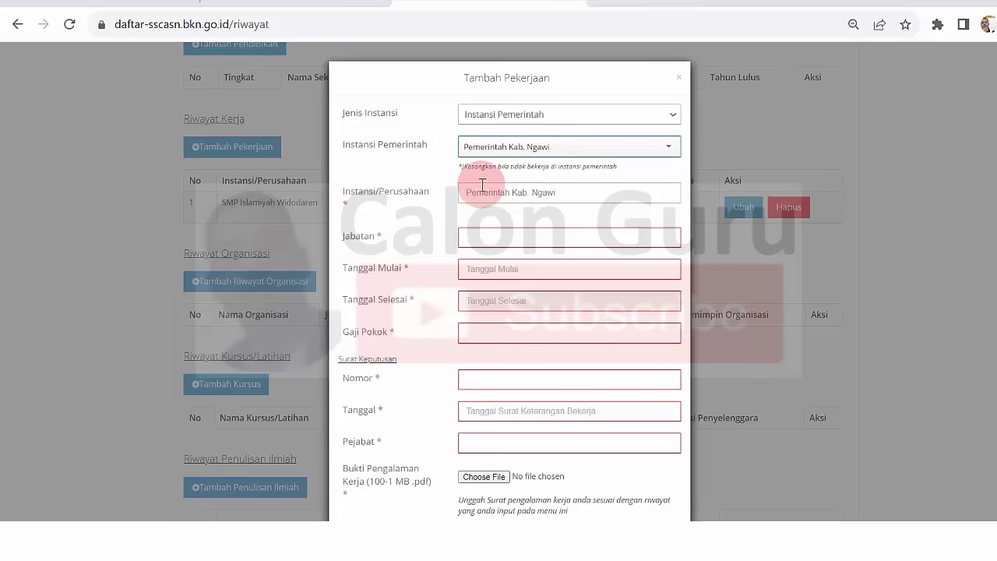
Replace the prefilled Instansi/Perusahaan name with SDN Sidolaju 1
drag(590, 197, 421, 191)
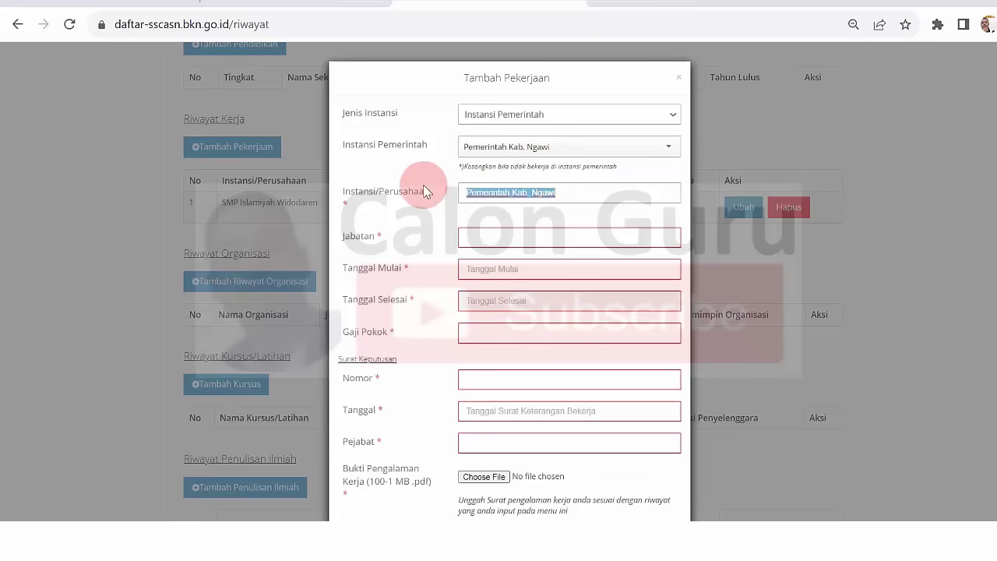
key(BackSpace)
text(S)
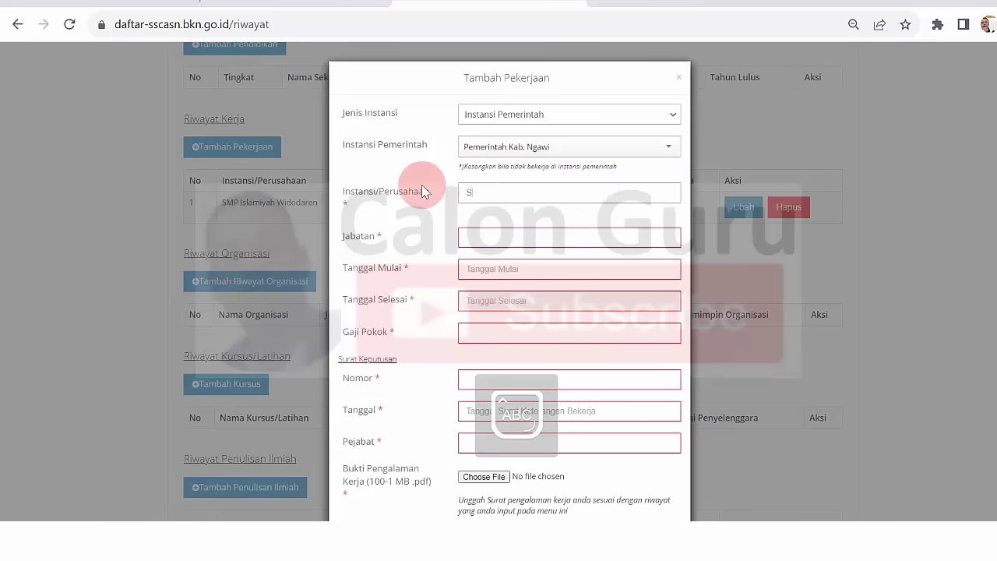
text(DN S)
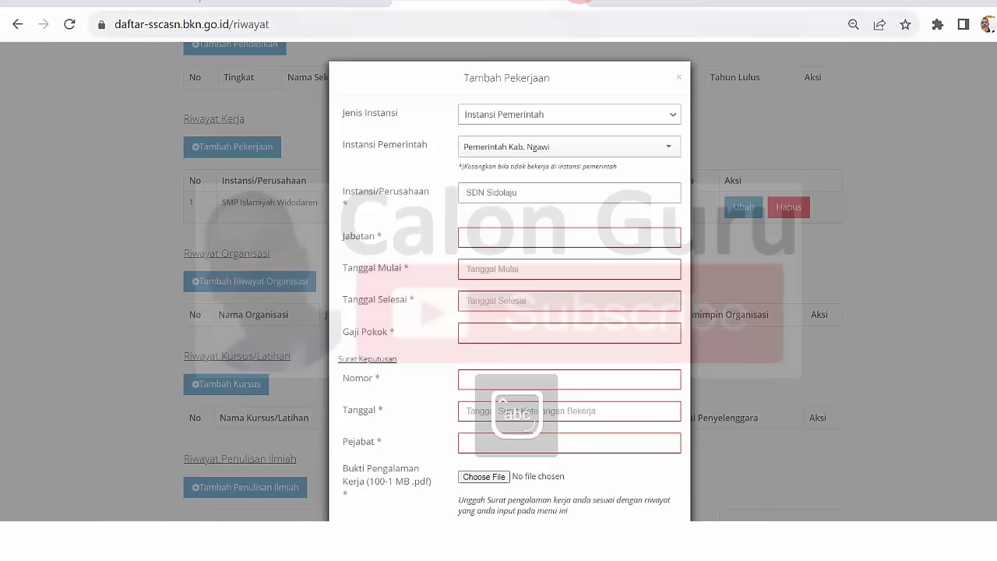
text(idolaju)
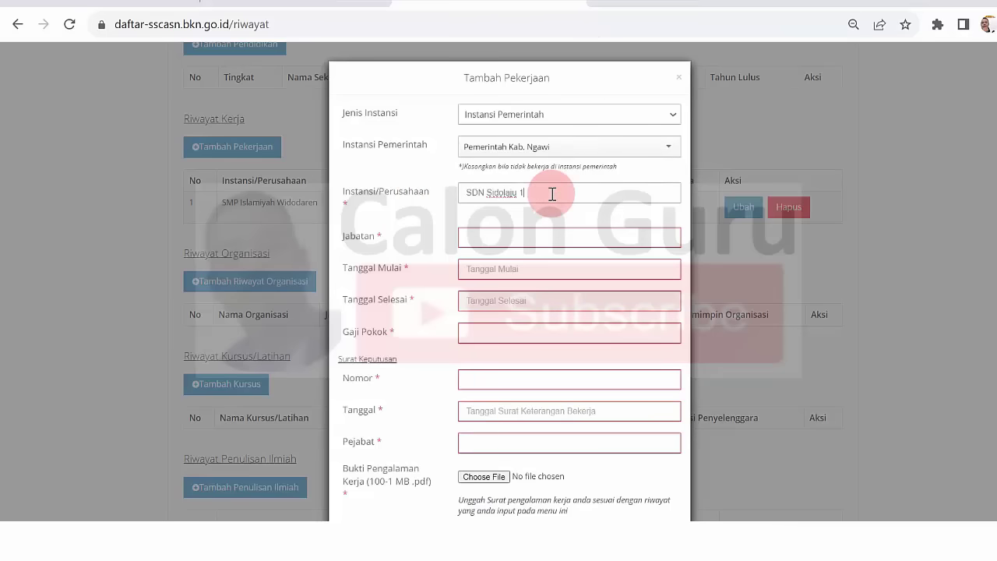
Enter Guru PAI as the Jabatan for this job
click(515, 236)
key(Caps_Lock)
text(G)
key(Caps_Lock)
text(uru)
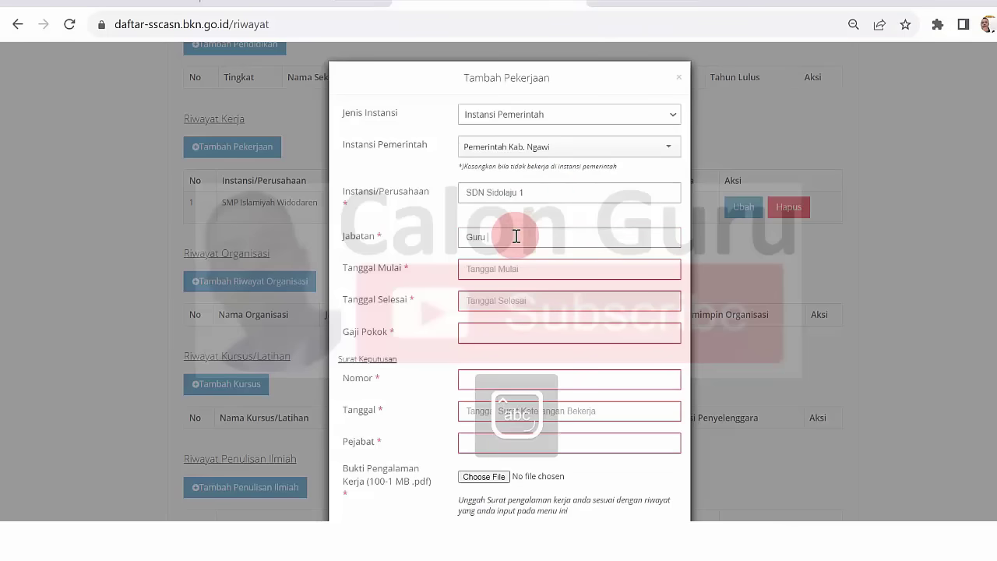
key(Caps_Lock)
text(PAI)
key(Caps_Lock)
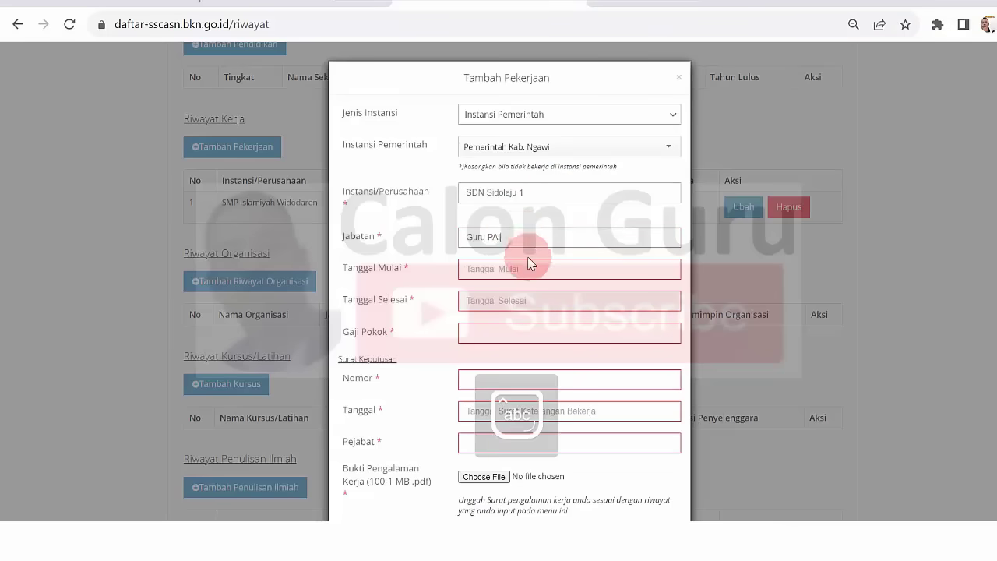
Set the job's start date (Tanggal Mulai) to 01-01-2020
click(526, 270)
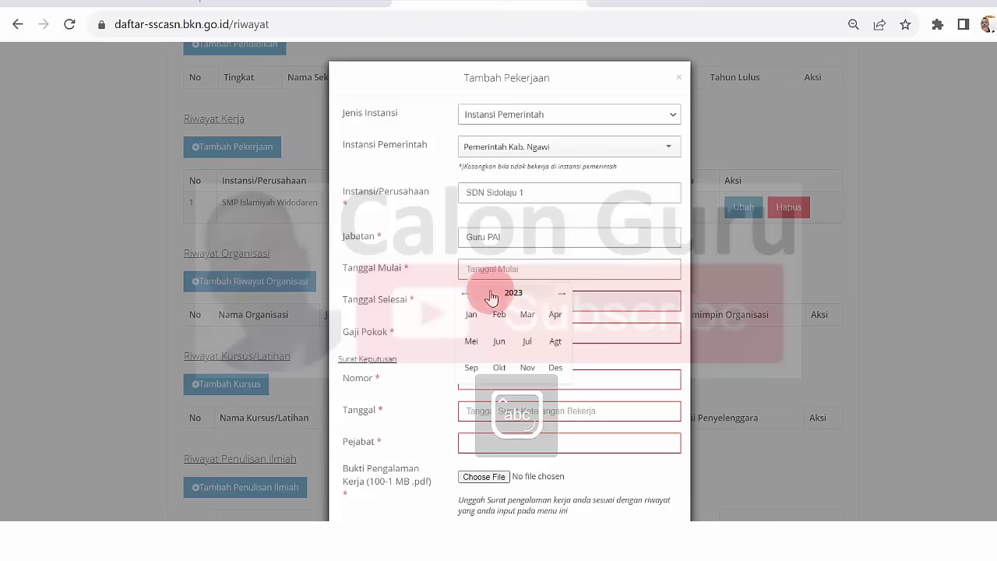
click(472, 295)
click(471, 294)
click(471, 294)
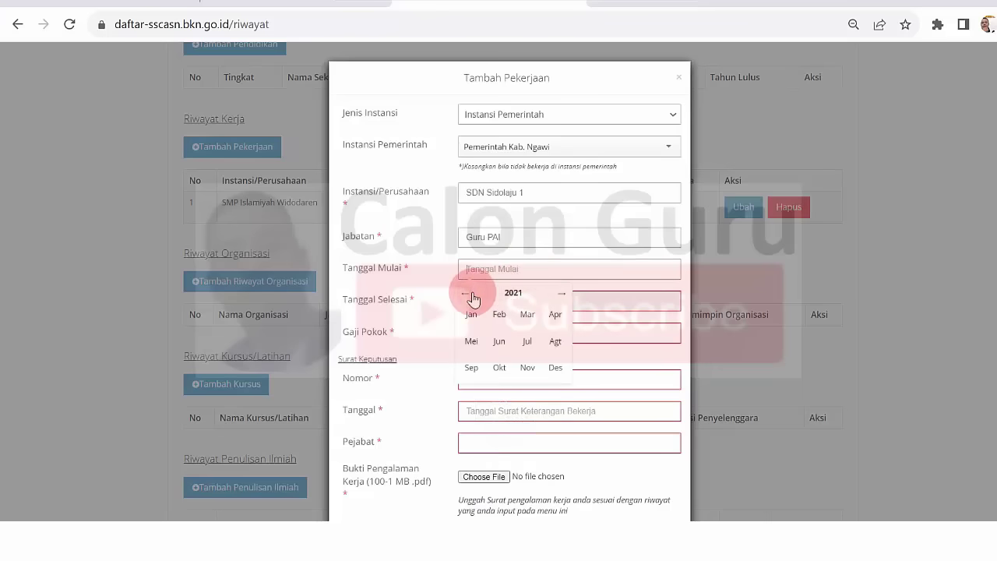
click(471, 295)
click(471, 313)
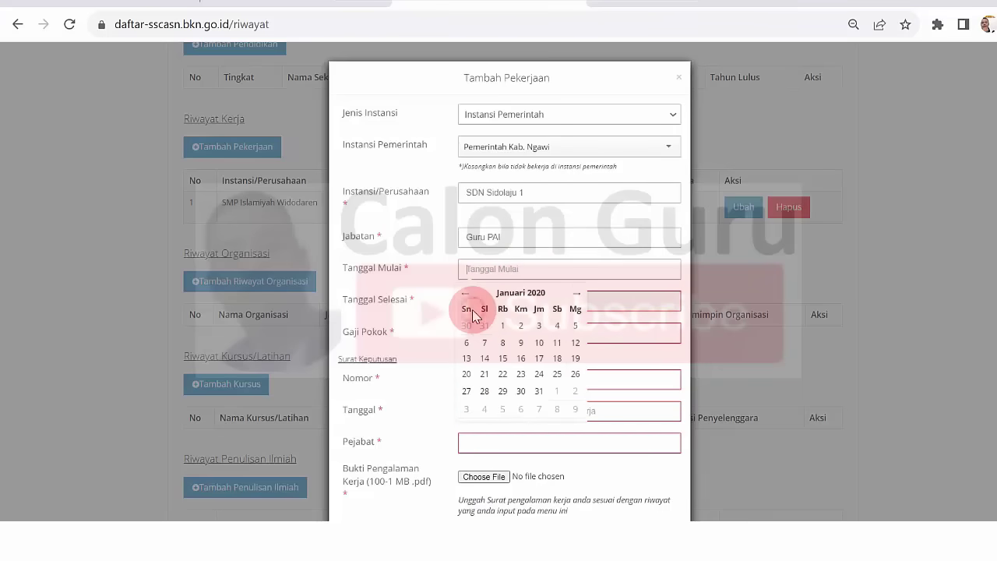
click(500, 328)
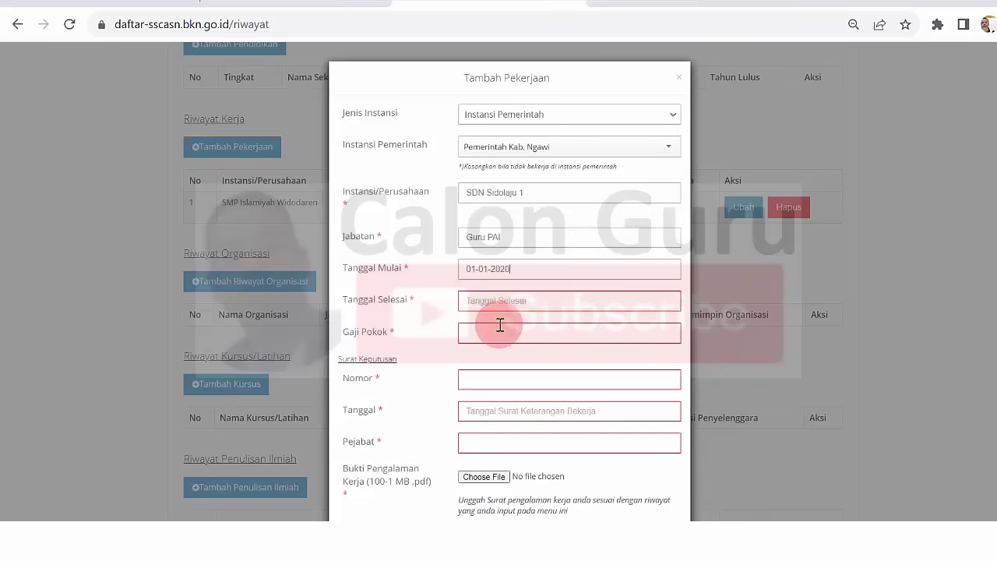
Set the job's end date (Tanggal Selesai) to 31-12-2023
click(503, 310)
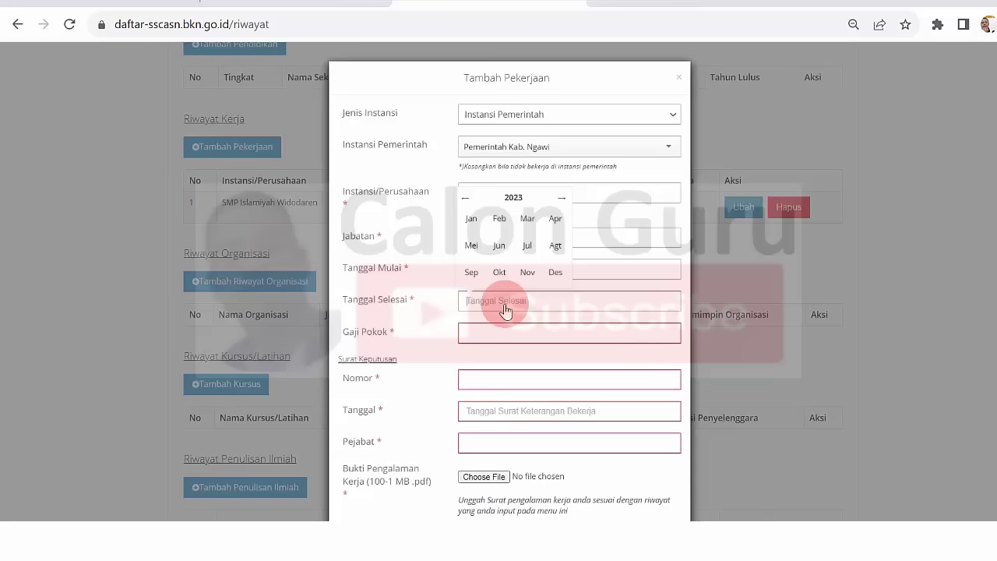
click(555, 274)
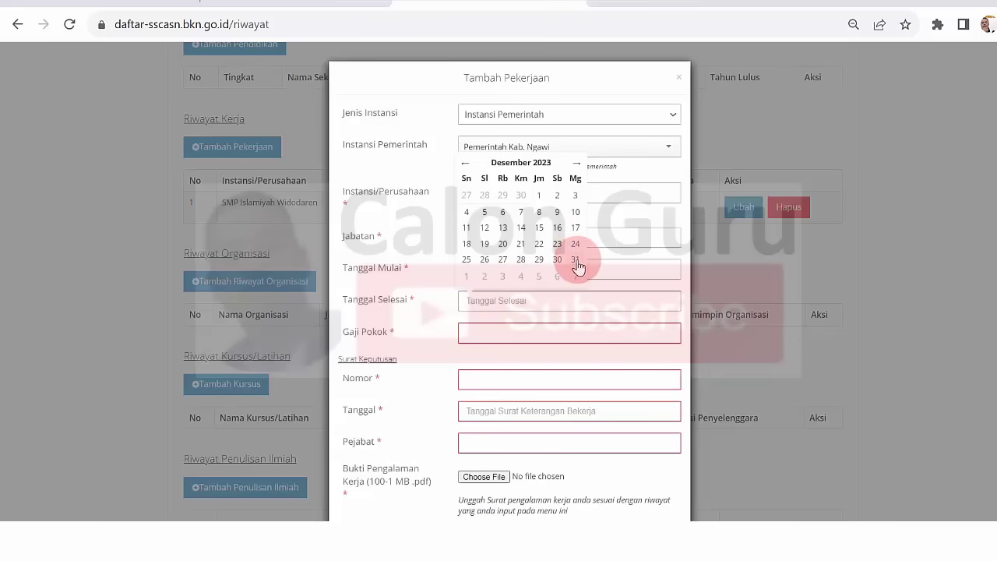
click(575, 260)
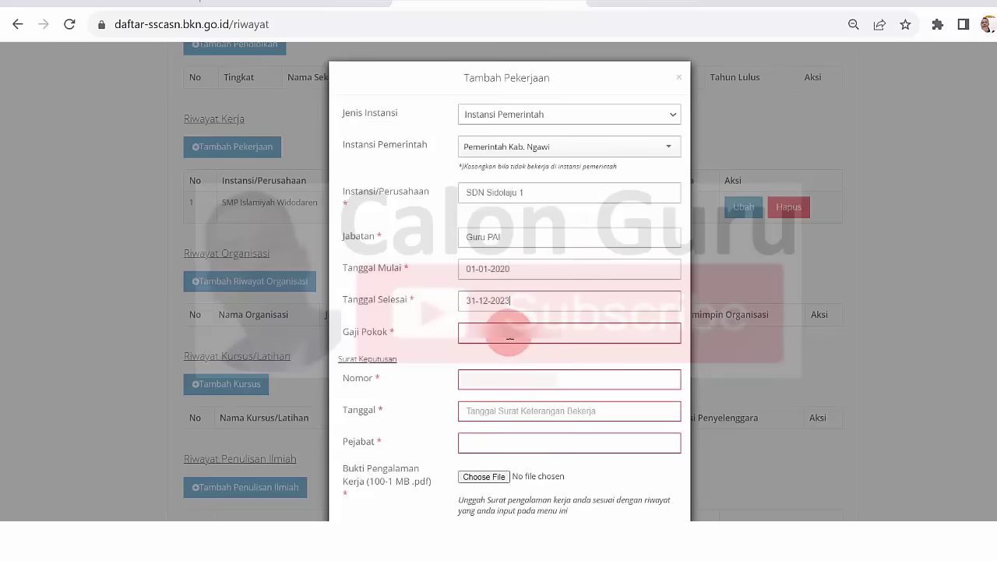
Fill in the basic salary (Gaji Pokok) and the decree number (Nomor) under Surat Keputusan
click(510, 335)
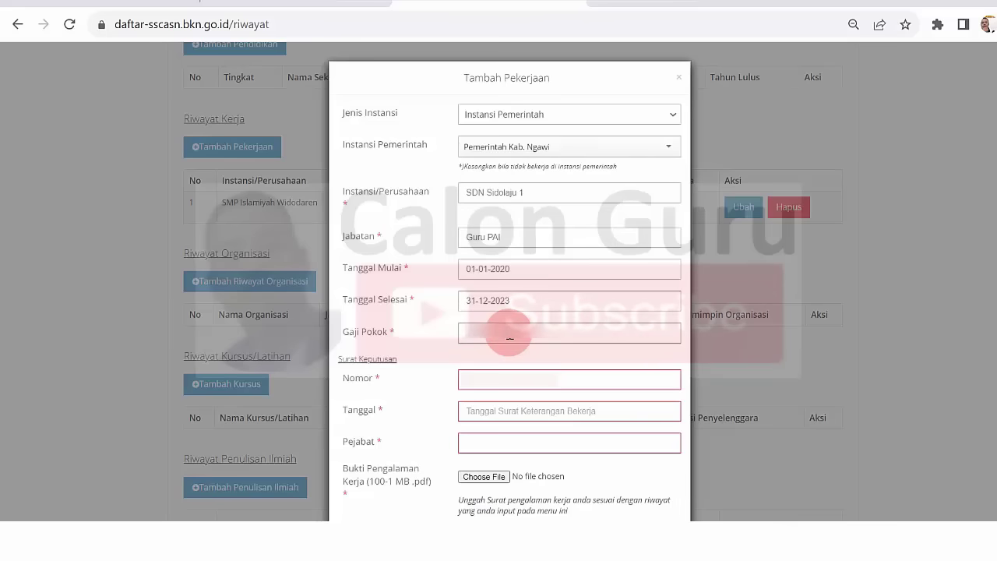
click(520, 387)
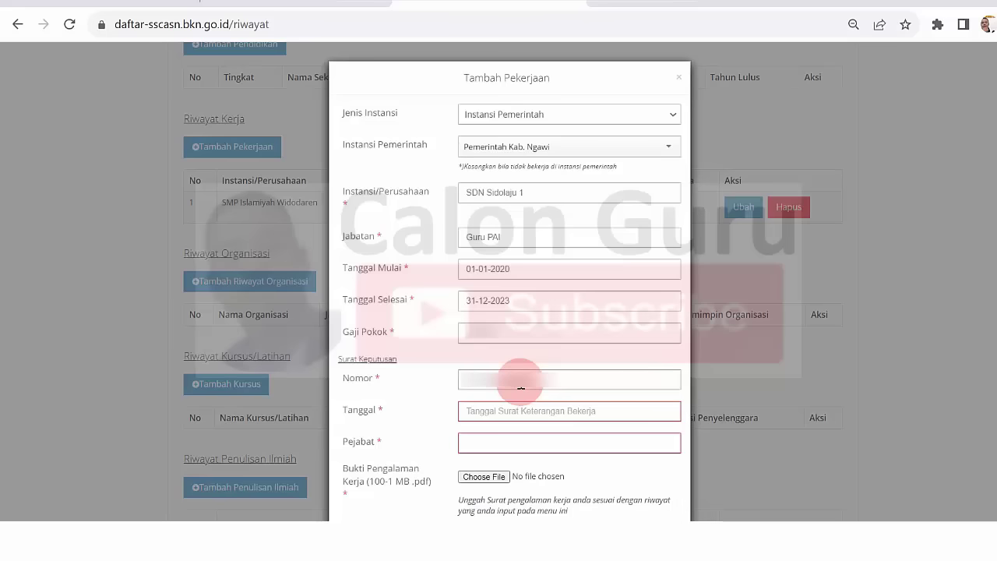
text(5/2020)
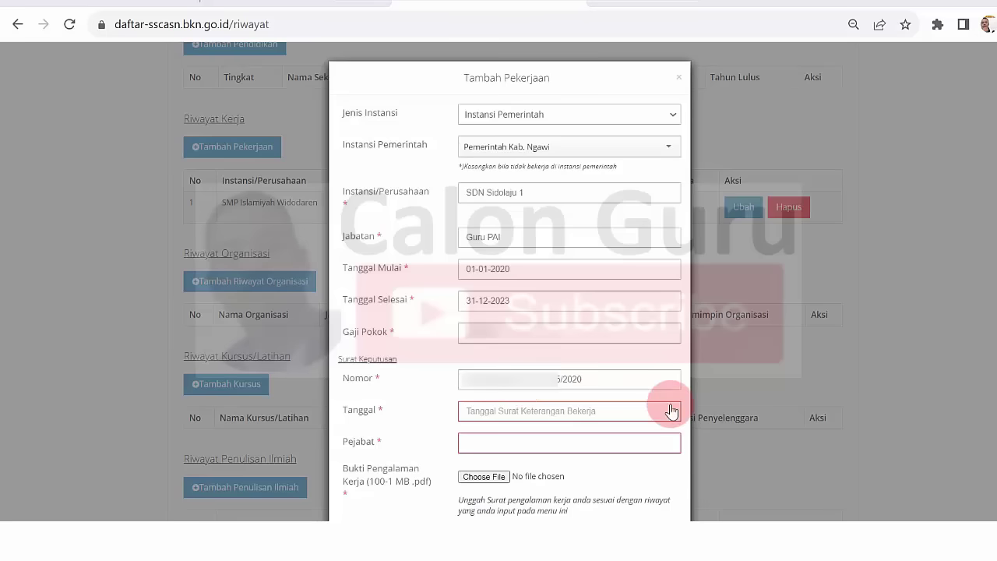
Set the Surat Keputusan date (Tanggal) to 01-01-2020
click(572, 416)
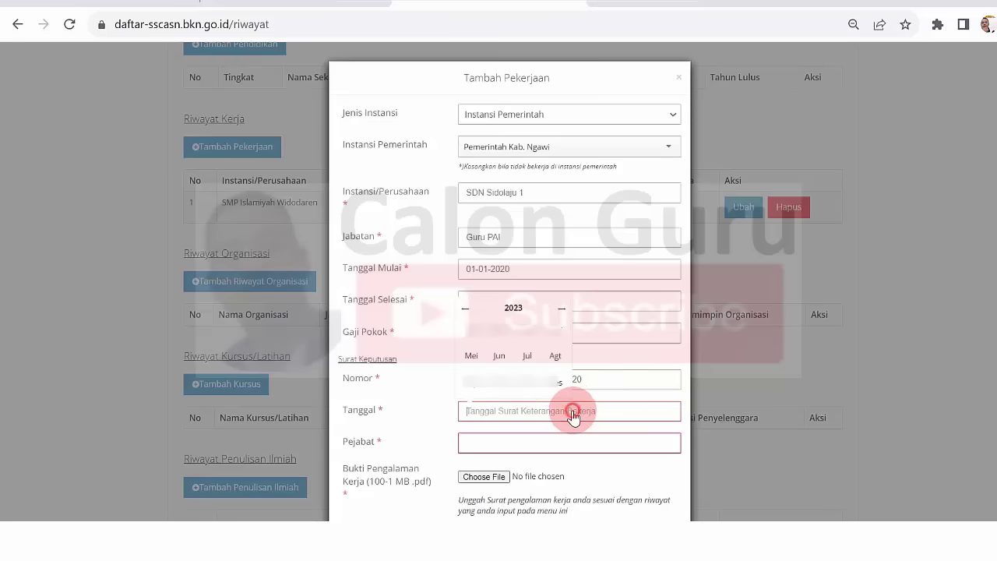
click(514, 308)
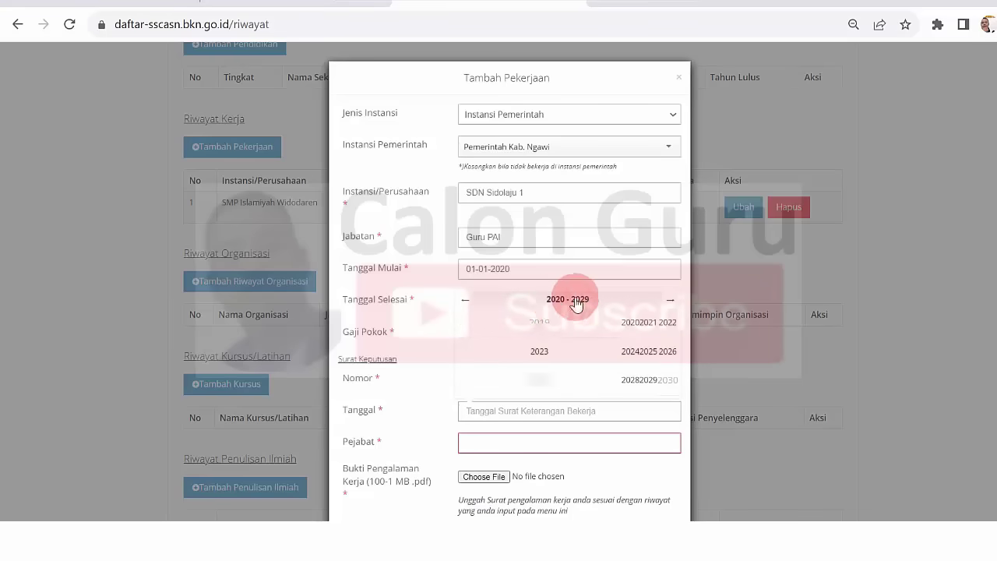
click(624, 322)
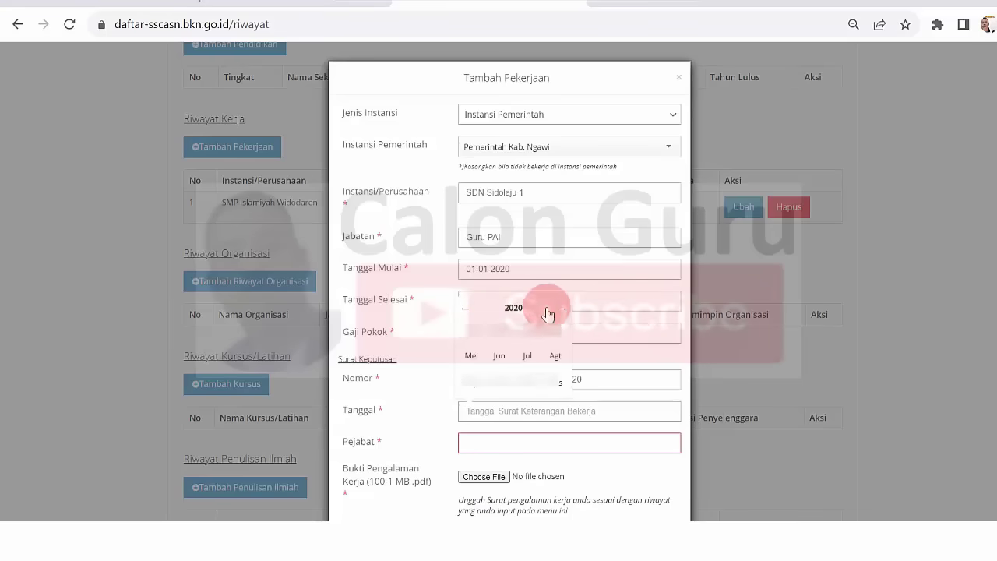
click(471, 335)
click(508, 312)
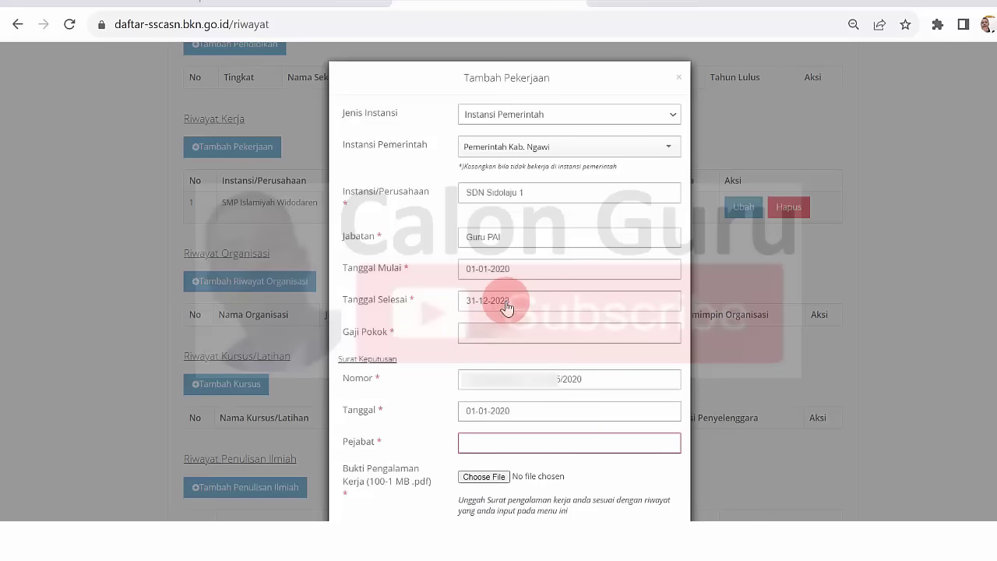
Enter Kepala Sekolah as the Pejabat of the Surat Keputusan
click(545, 443)
key(Caps_Lock)
text(K)
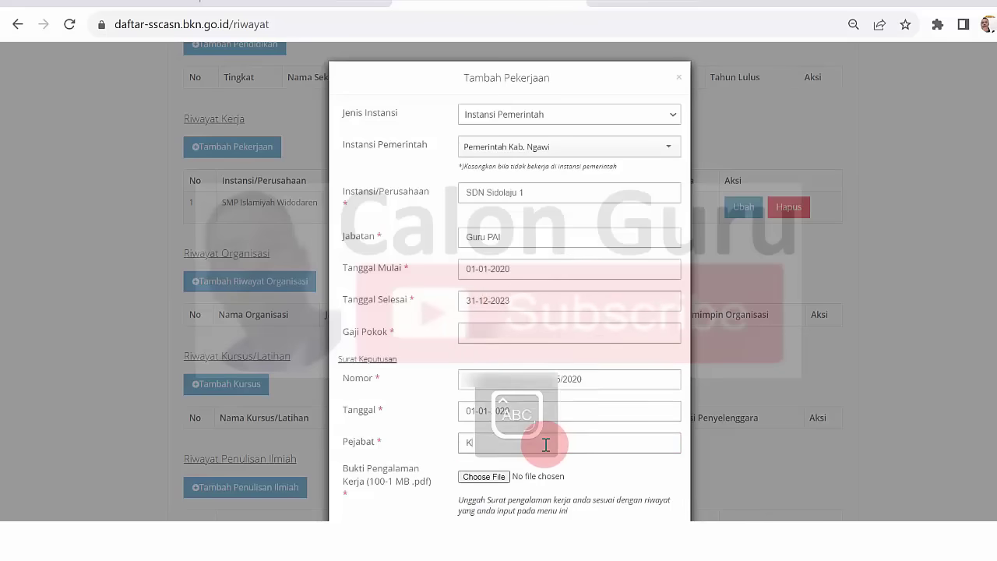
key(Caps_Lock)
text(opal)
text(a Sekolah)
click(418, 420)
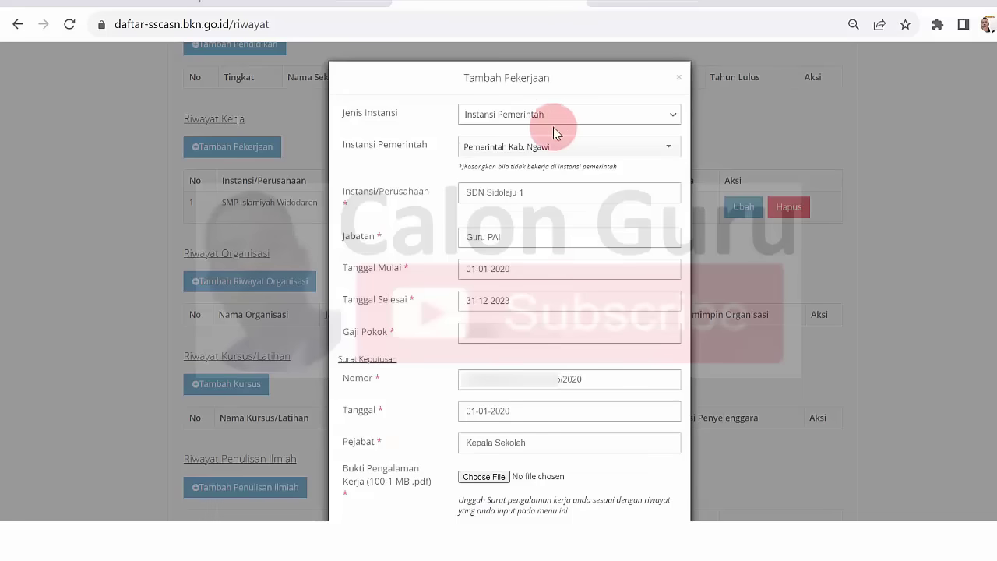
Attach the PDF "Surat keterangan pengalmaman kerja sd" from the Bu Ne folder as the Bukti Pengalaman Kerja
click(535, 337)
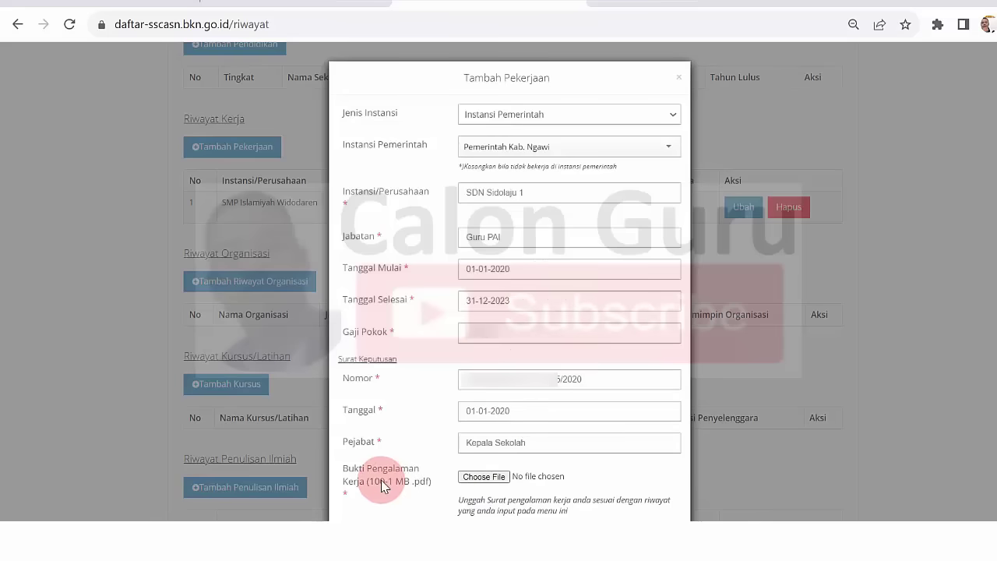
click(483, 476)
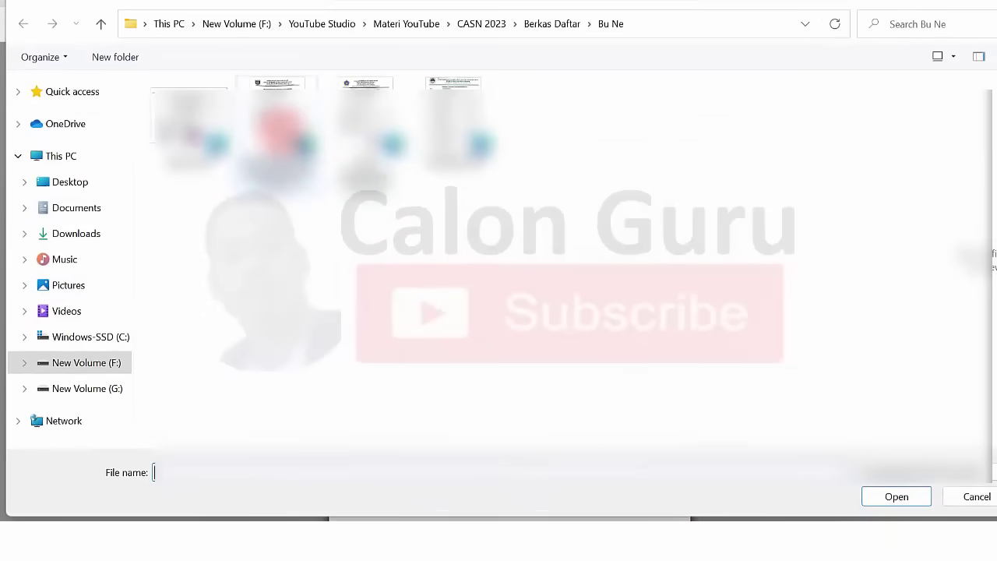
click(281, 128)
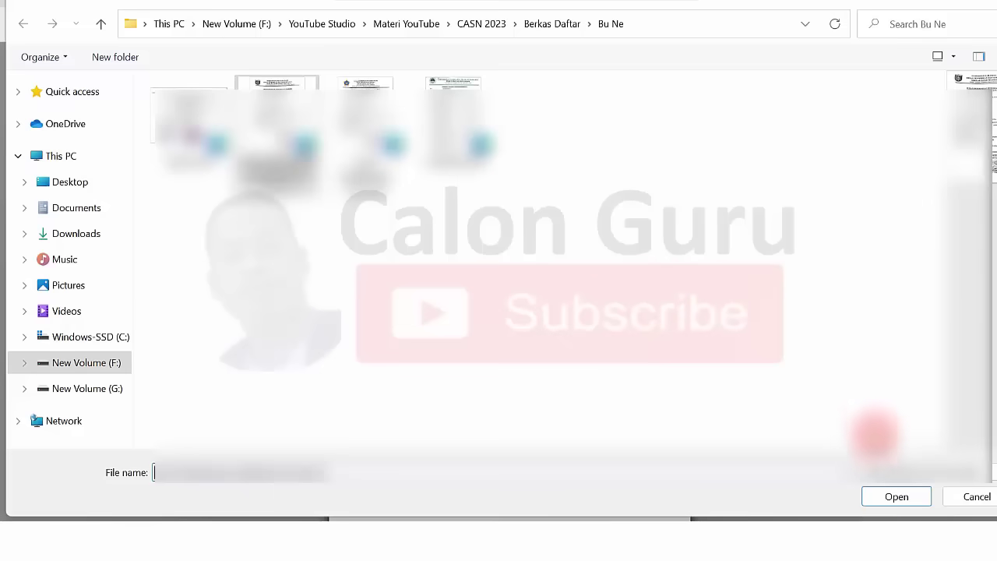
click(890, 497)
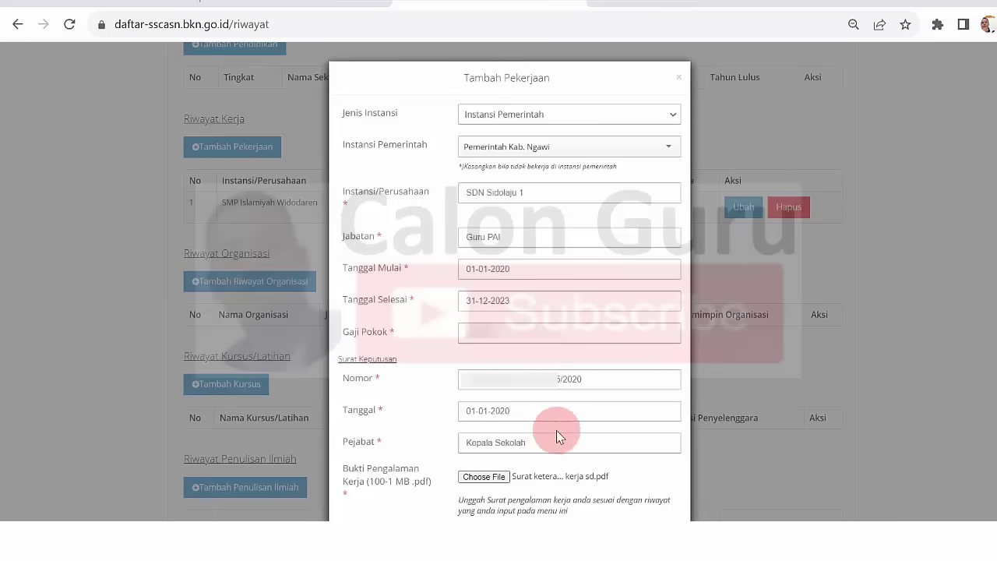
Save the completed SDN Sidolaju 1 job entry and dismiss the Info dialog
click(991, 24)
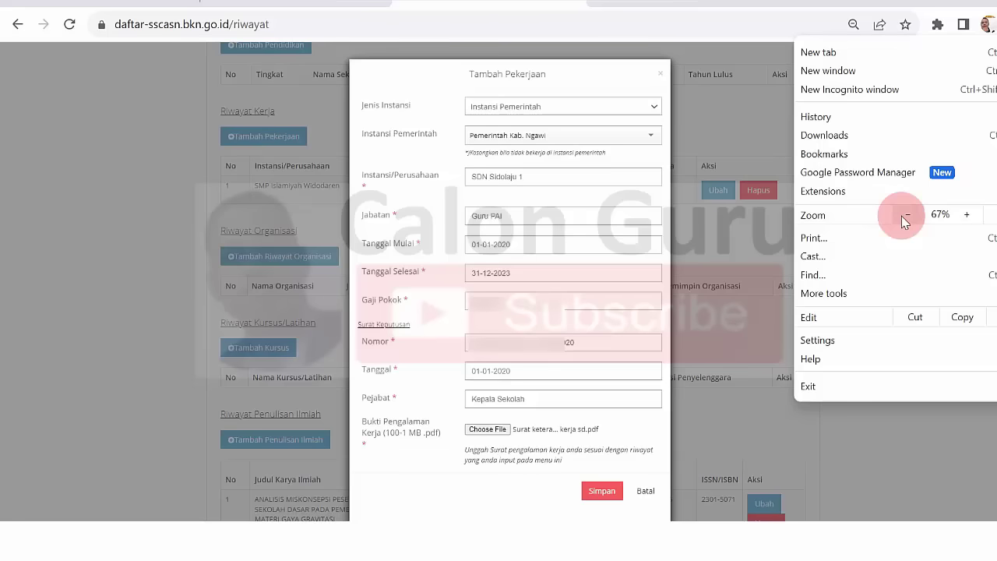
click(461, 493)
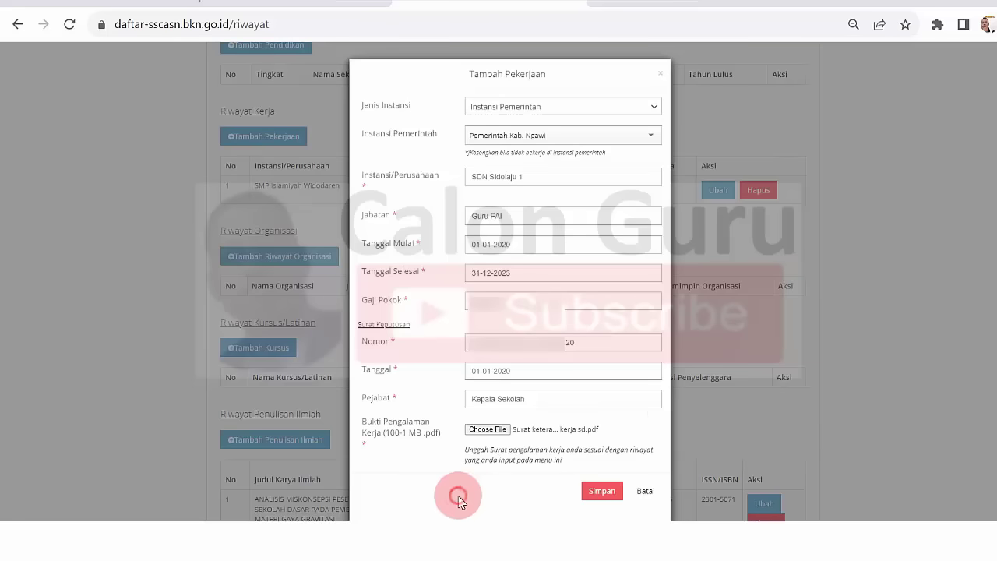
click(601, 493)
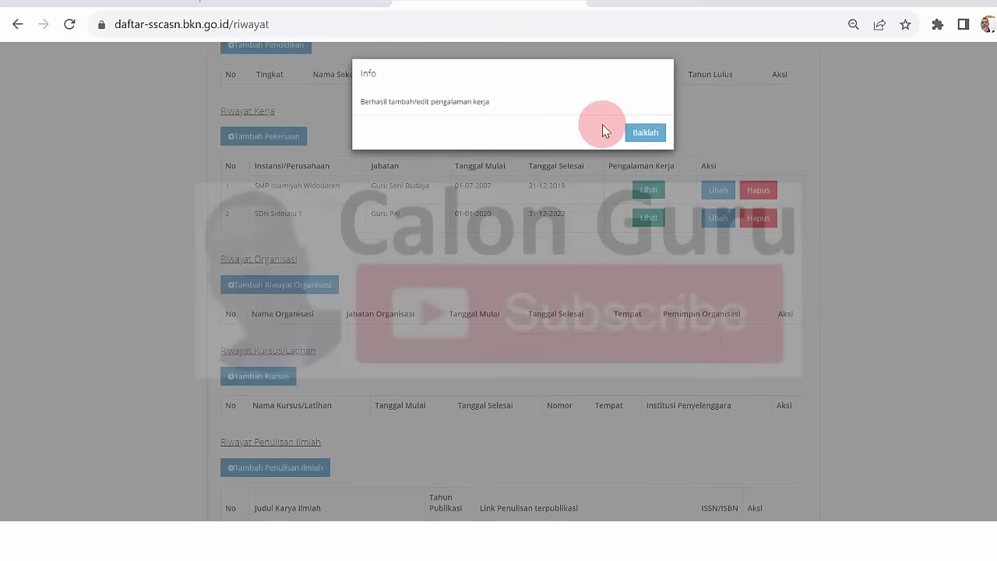
click(644, 133)
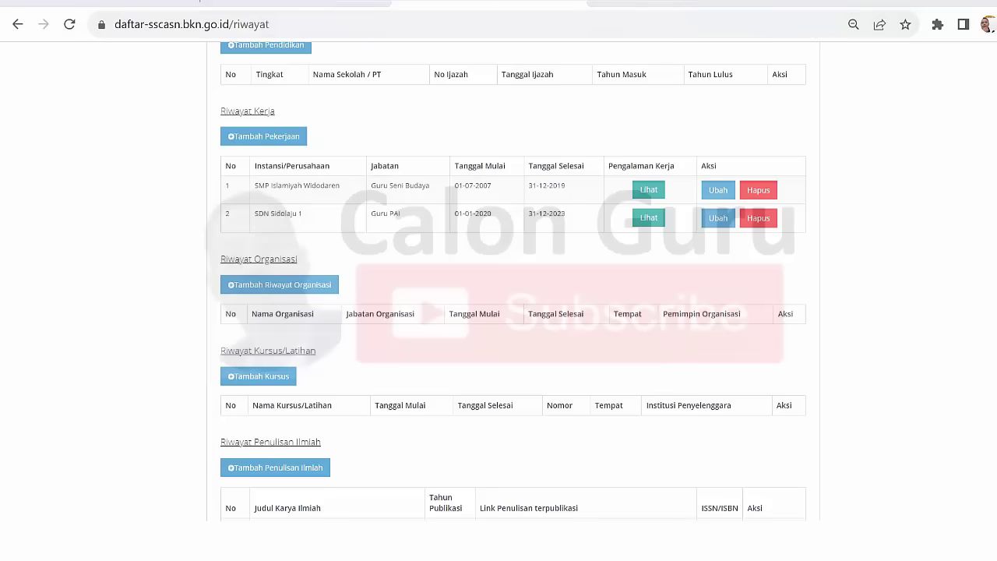
Check the employer, position, start date and end date of both entries in the Riwayat Kerja table
drag(279, 196, 291, 197)
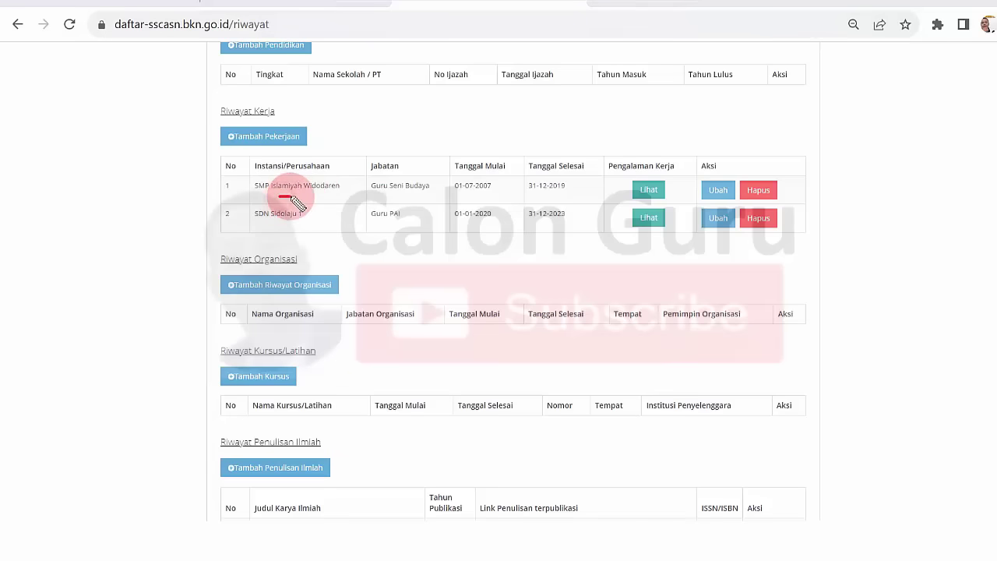
drag(373, 196, 471, 193)
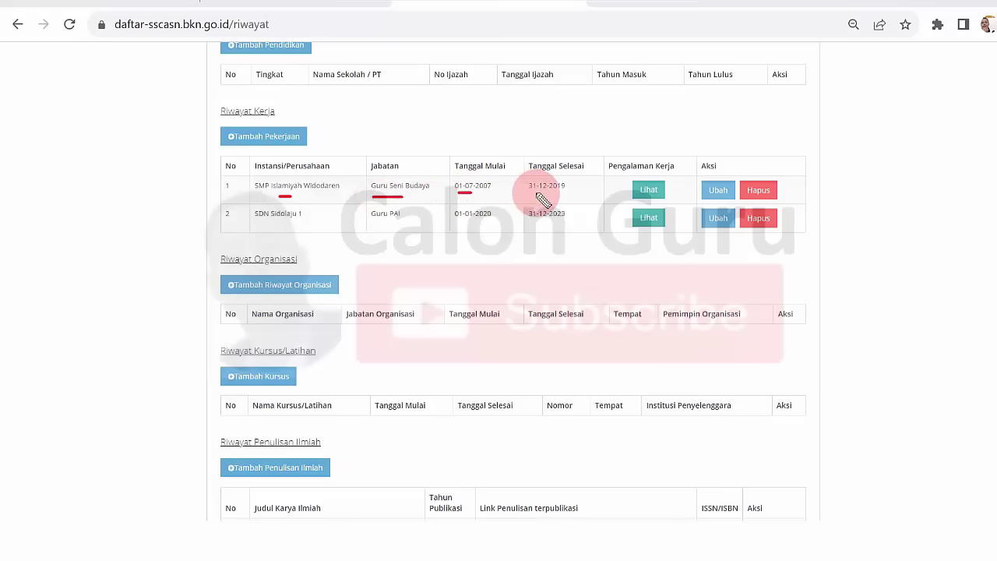
drag(537, 194, 555, 194)
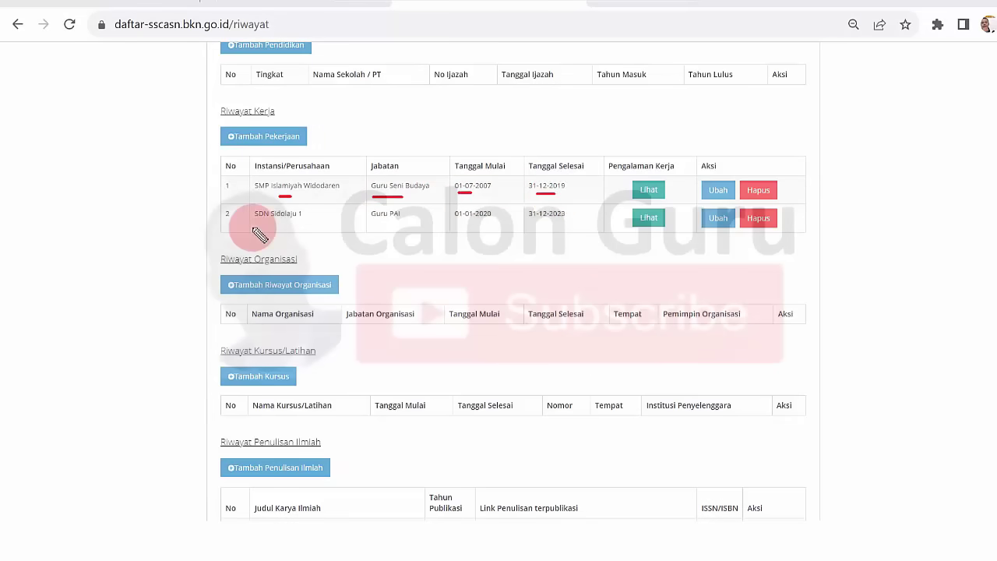
drag(263, 223, 275, 223)
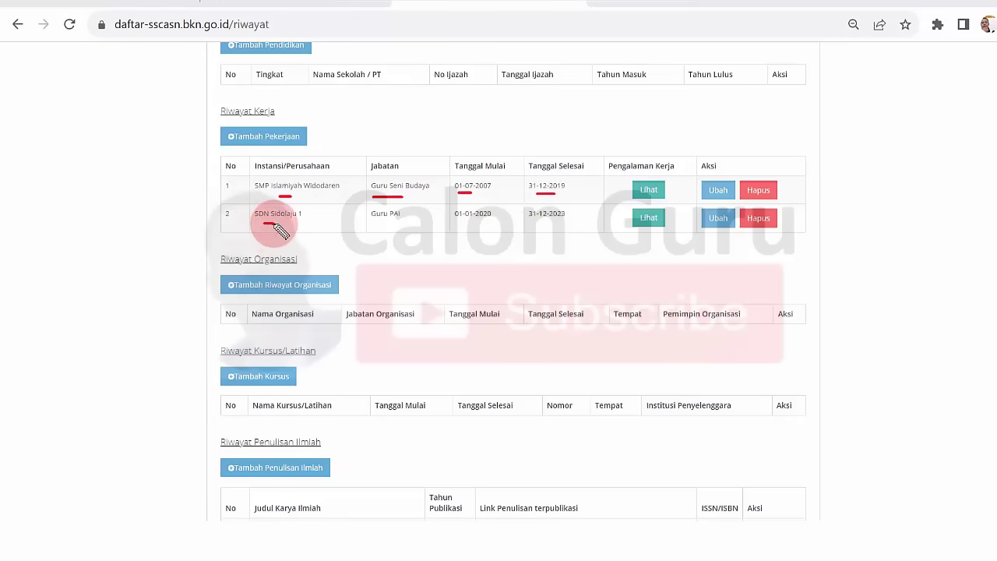
drag(375, 225, 460, 228)
drag(526, 225, 550, 225)
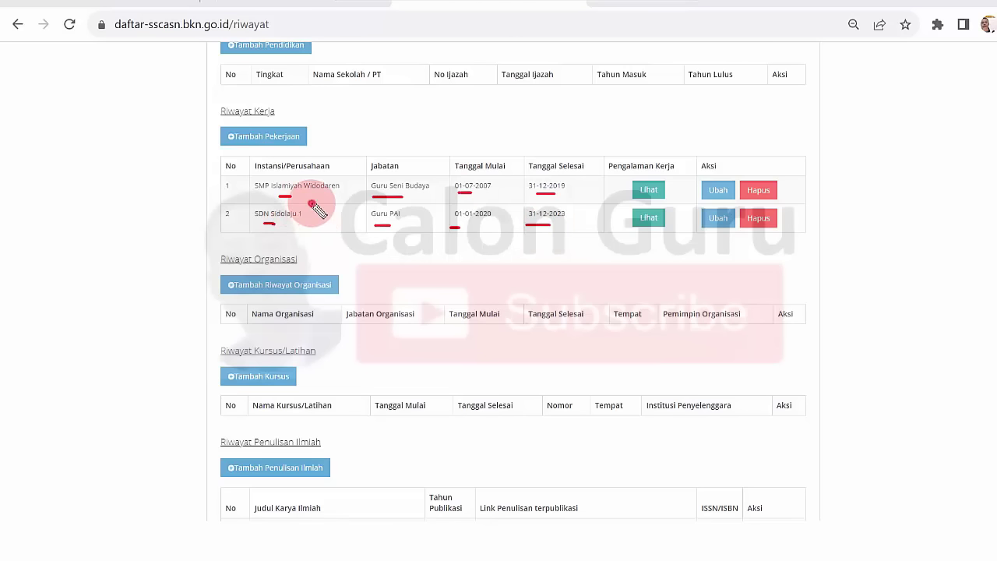
mouse_move(312, 202)
mouse_down()
mouse_move(250, 204)
mouse_move(268, 230)
mouse_move(315, 209)
mouse_up()
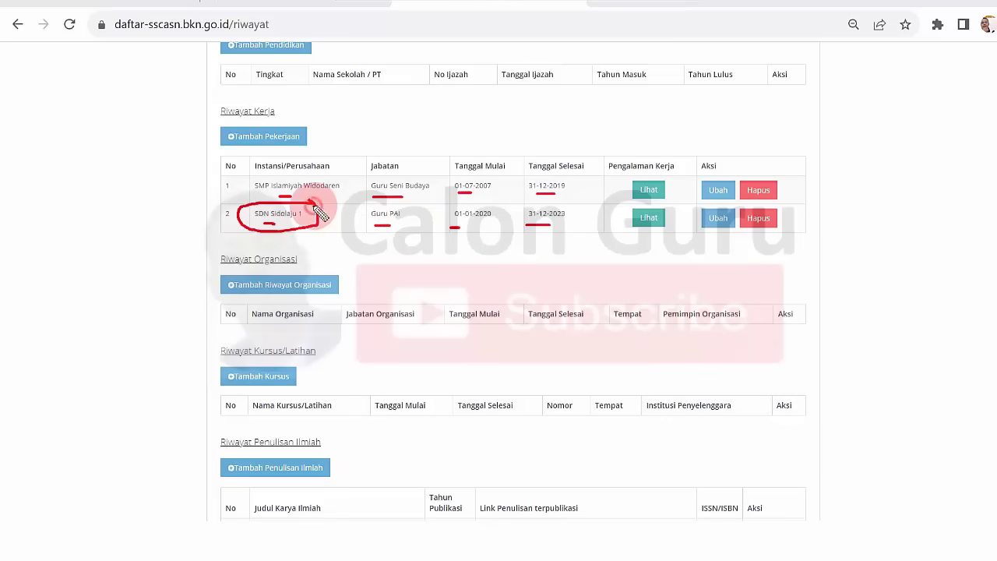
drag(319, 210, 240, 221)
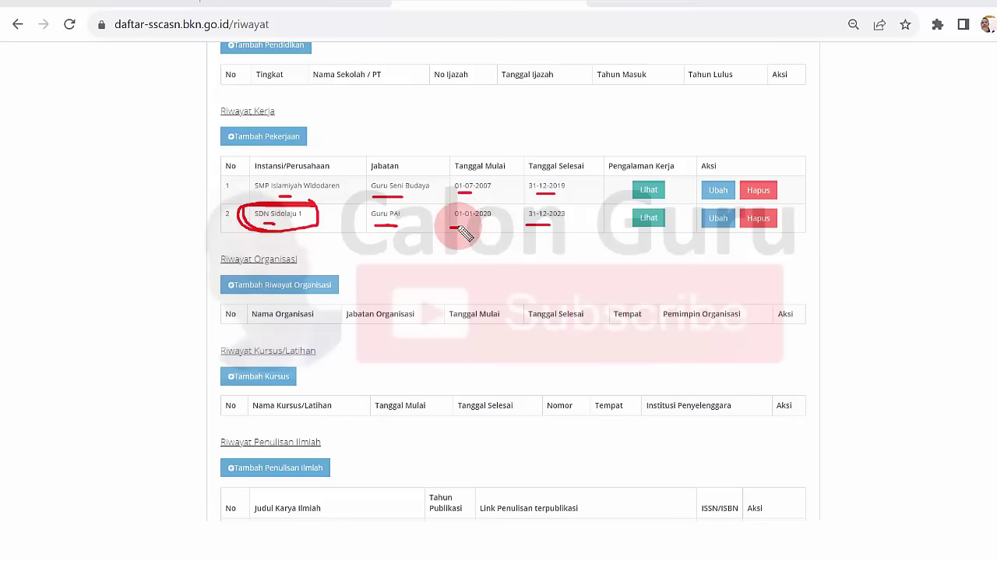
drag(455, 228, 553, 225)
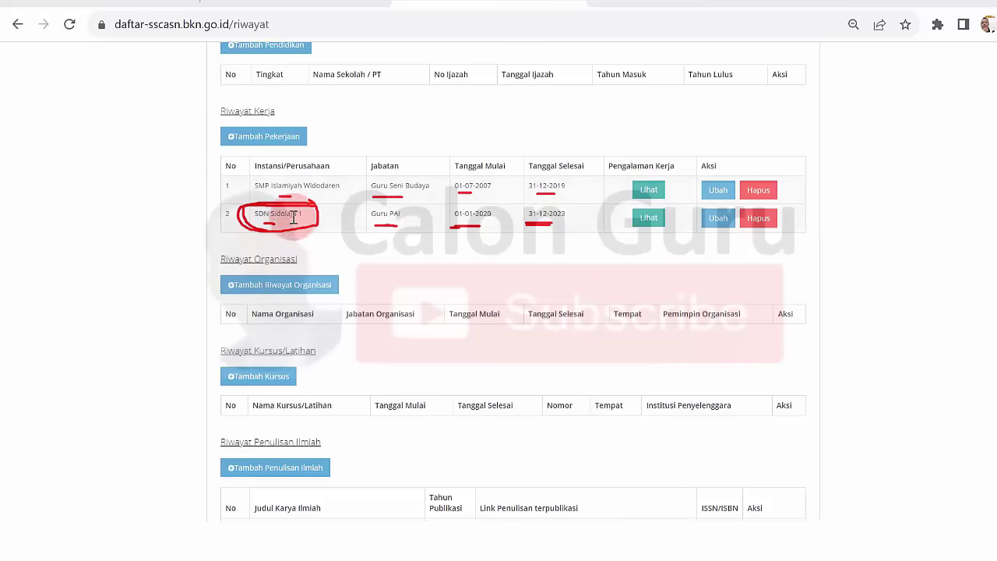
View the uploaded work experience letter of the SDN Sidolaju 1 entry, and close its window
click(649, 220)
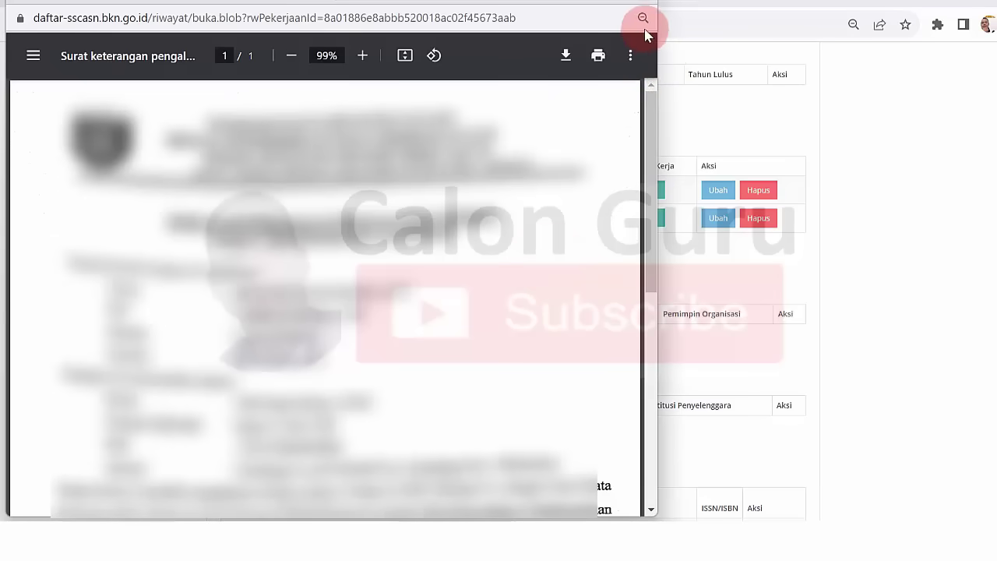
drag(303, 5, 316, 29)
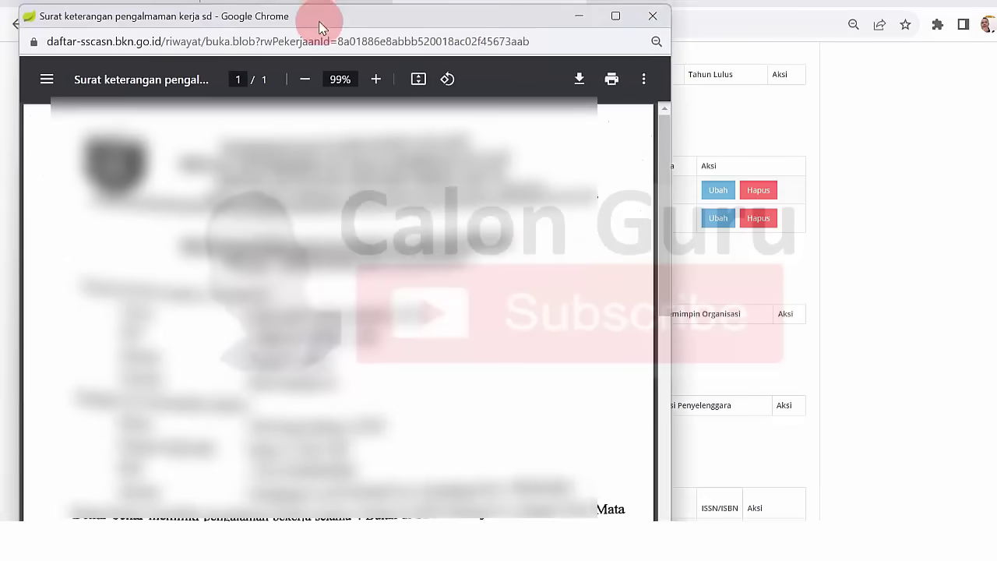
click(653, 16)
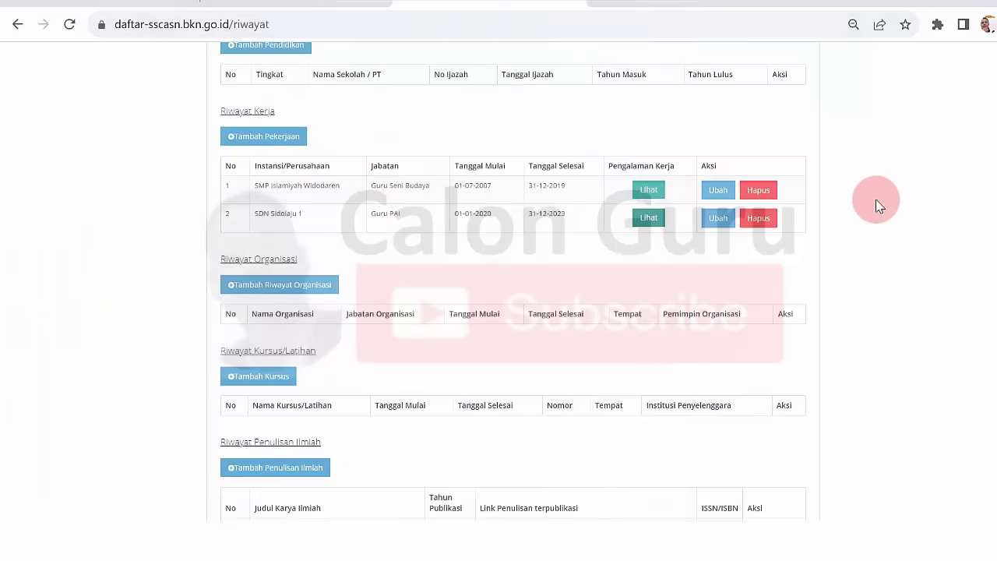